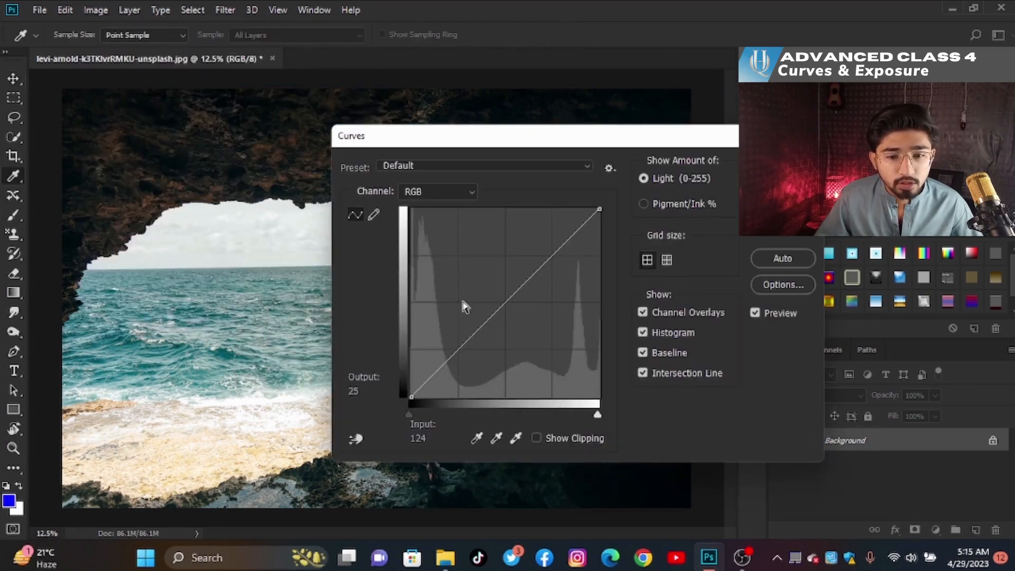
- Close the Curves dialog and add a Curves adjustment layer above the background, keeping the RGB channel
click(810, 136)
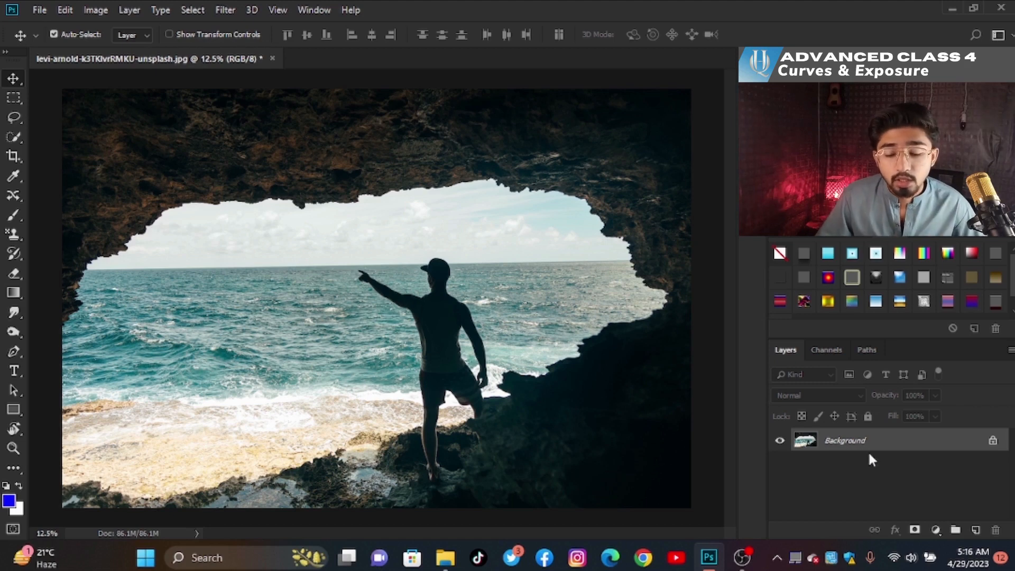
click(931, 530)
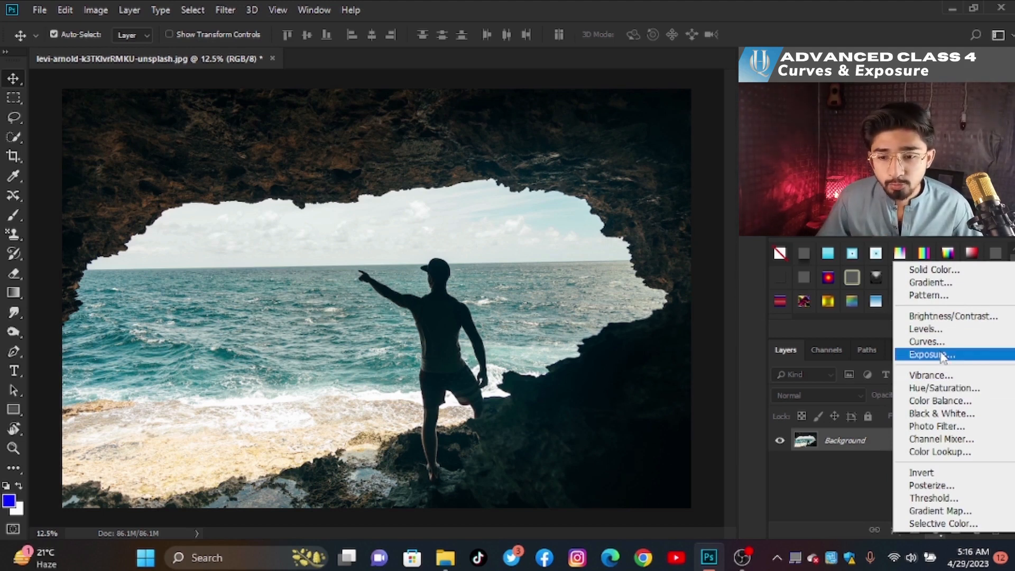
click(939, 342)
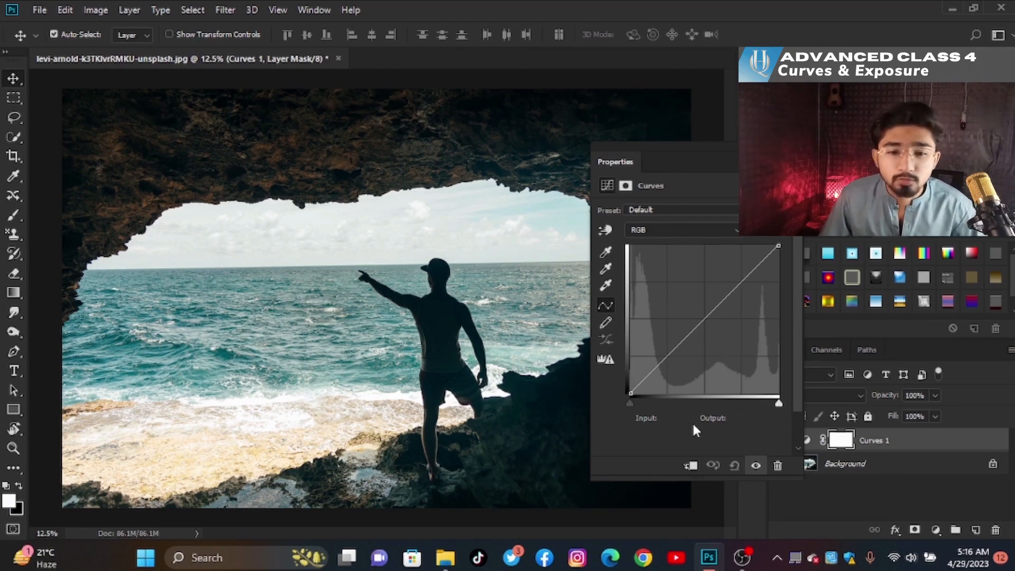
click(703, 230)
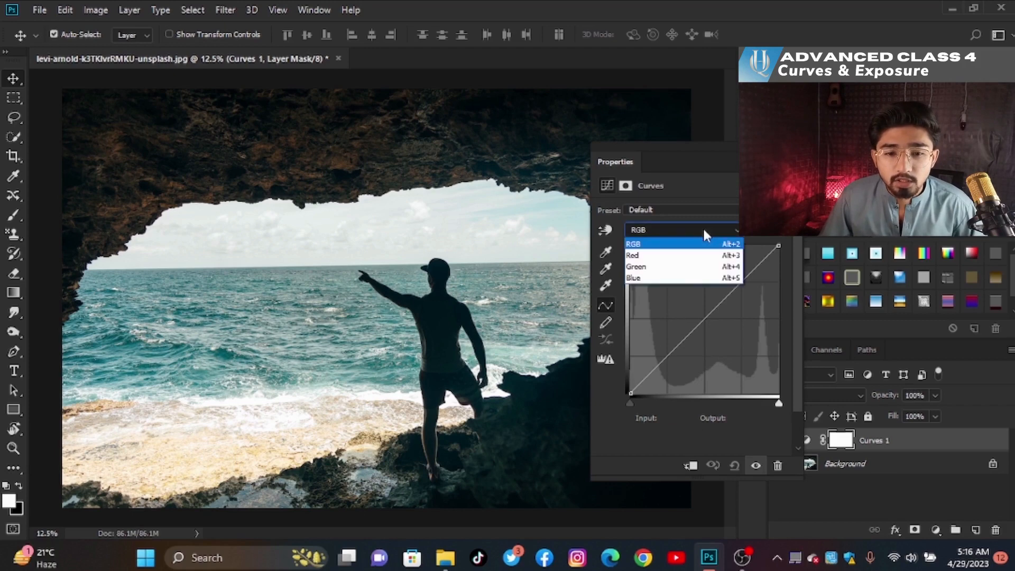
click(701, 227)
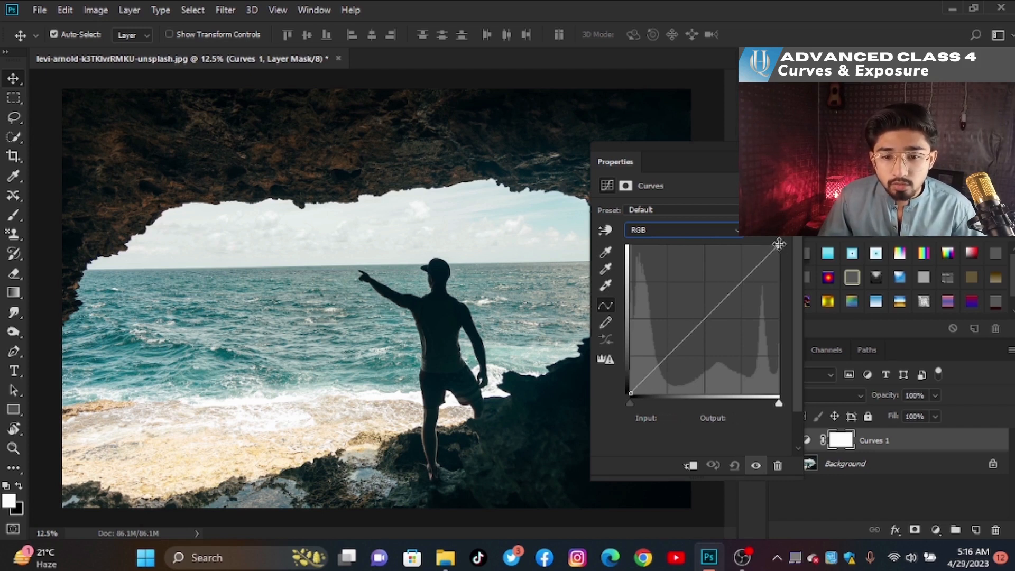
- Try lowering the curve's white point and shifting the black input slider, then restore both endpoints
drag(780, 245, 780, 258)
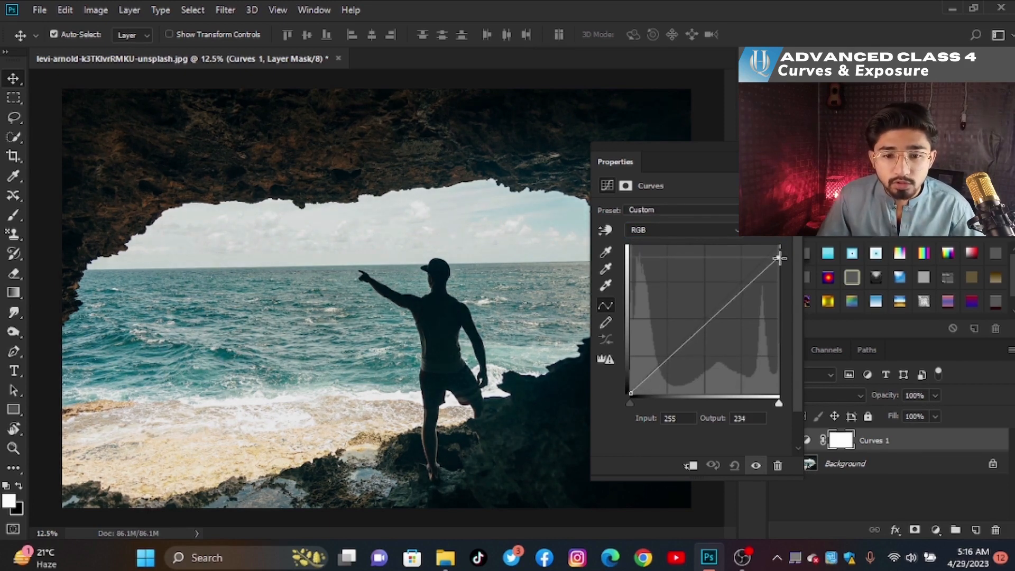
mouse_move(779, 258)
mouse_down()
mouse_move(781, 289)
mouse_move(778, 245)
mouse_up()
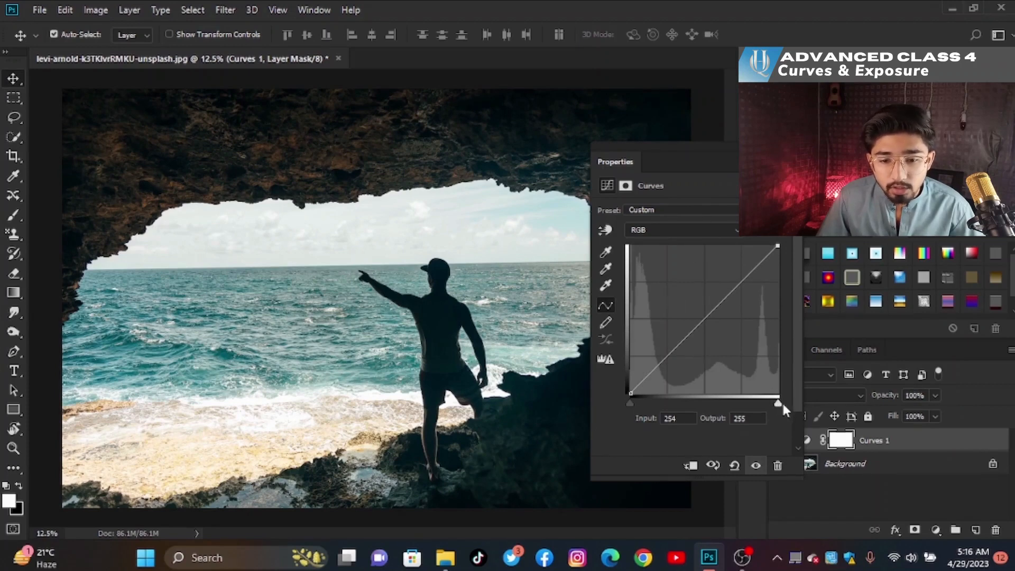
mouse_move(779, 404)
mouse_down()
mouse_move(737, 407)
mouse_move(778, 405)
mouse_up()
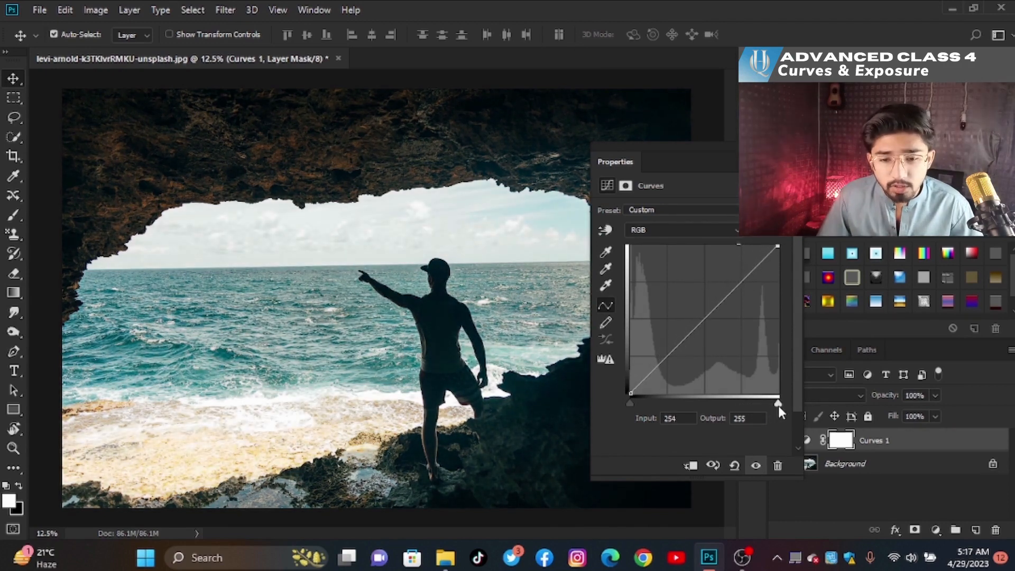
drag(630, 403, 635, 403)
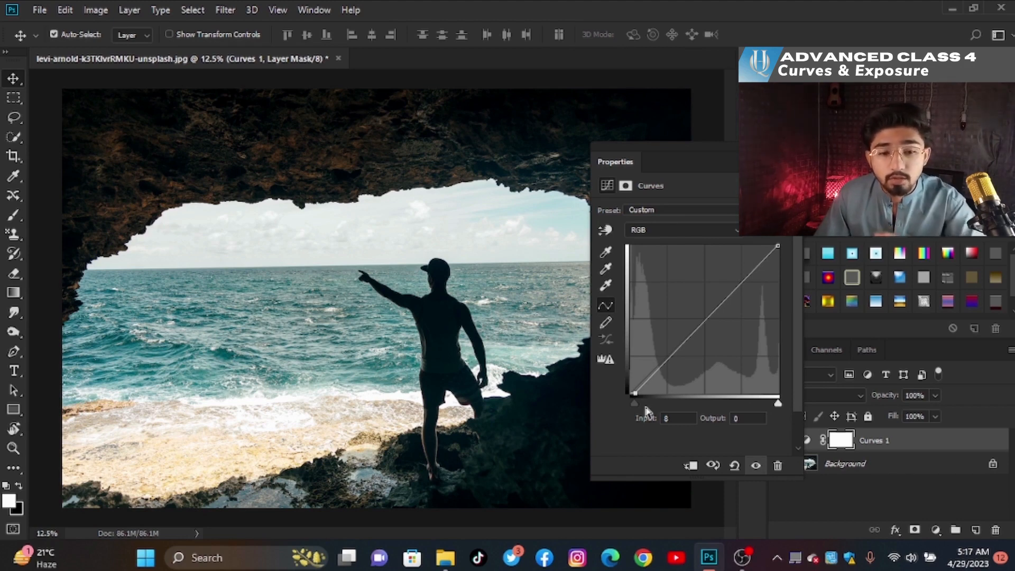
drag(635, 402, 646, 403)
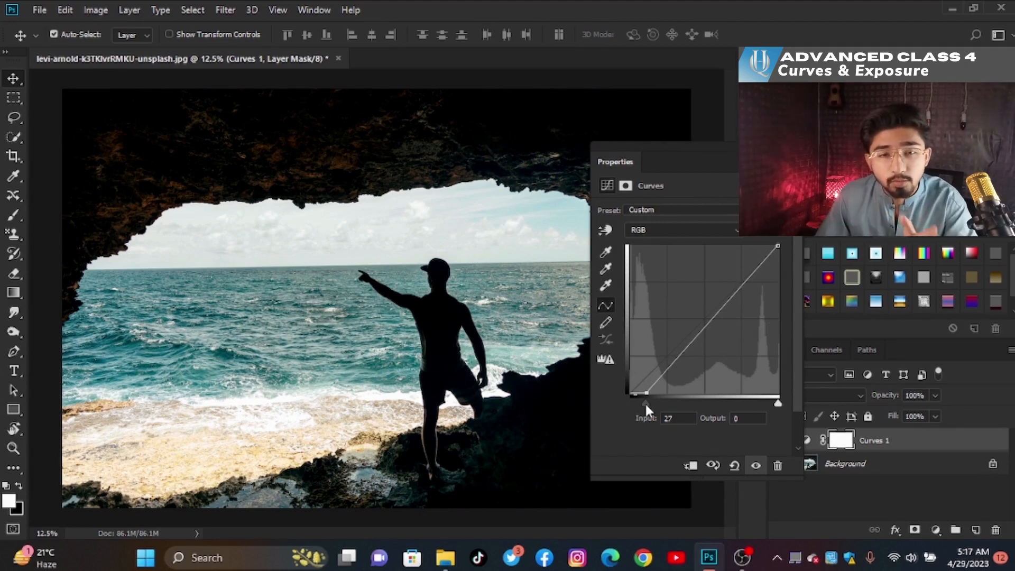
mouse_move(645, 402)
mouse_down()
mouse_move(662, 404)
mouse_move(629, 401)
mouse_up()
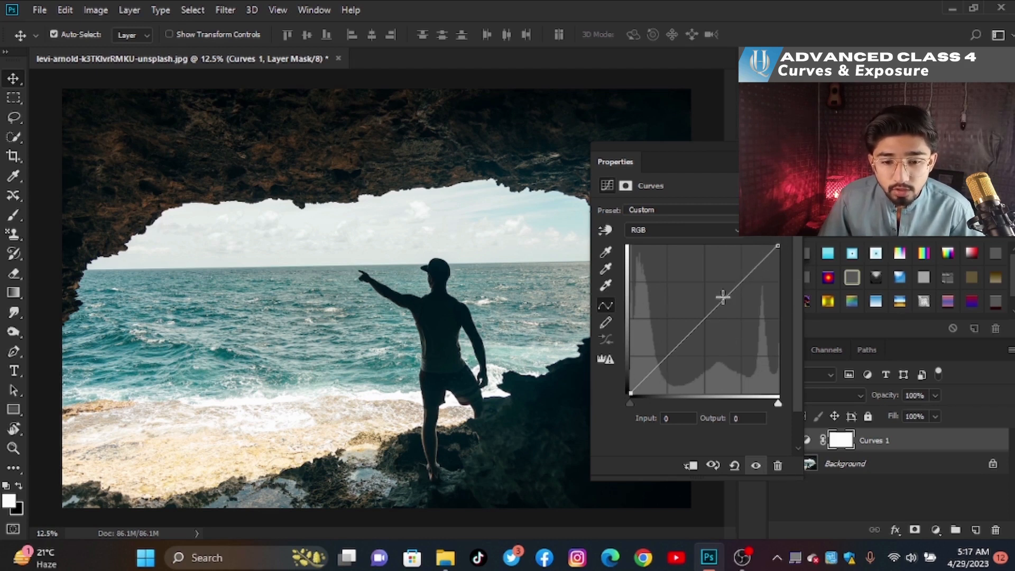
- Add two points to the RGB curve and shape them into an S-curve that deepens shadows and lifts highlights
mouse_move(630, 393)
mouse_down()
mouse_move(641, 394)
mouse_move(625, 387)
mouse_move(630, 393)
mouse_up()
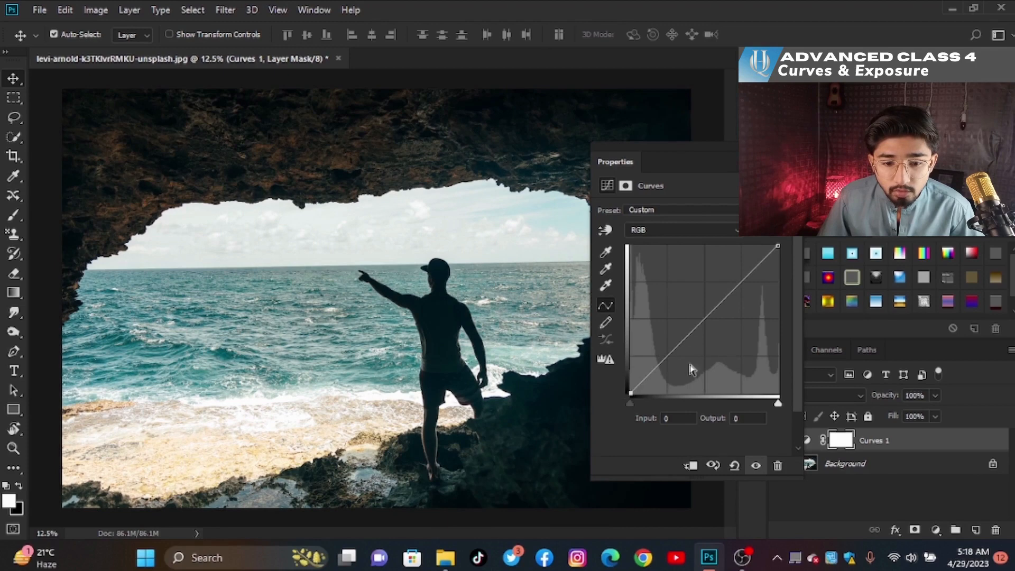
click(754, 267)
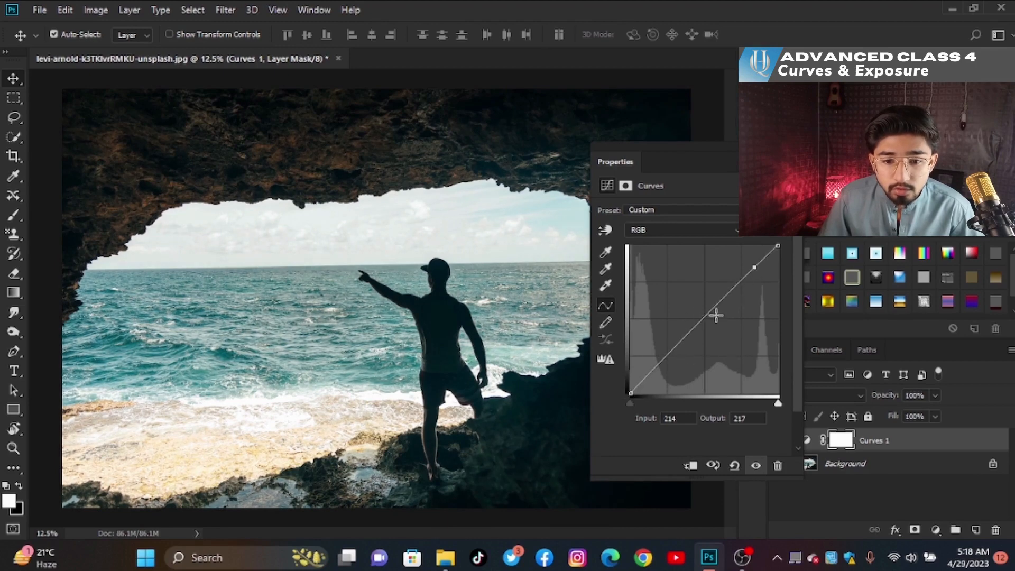
click(662, 359)
drag(755, 268, 744, 264)
drag(664, 361, 673, 364)
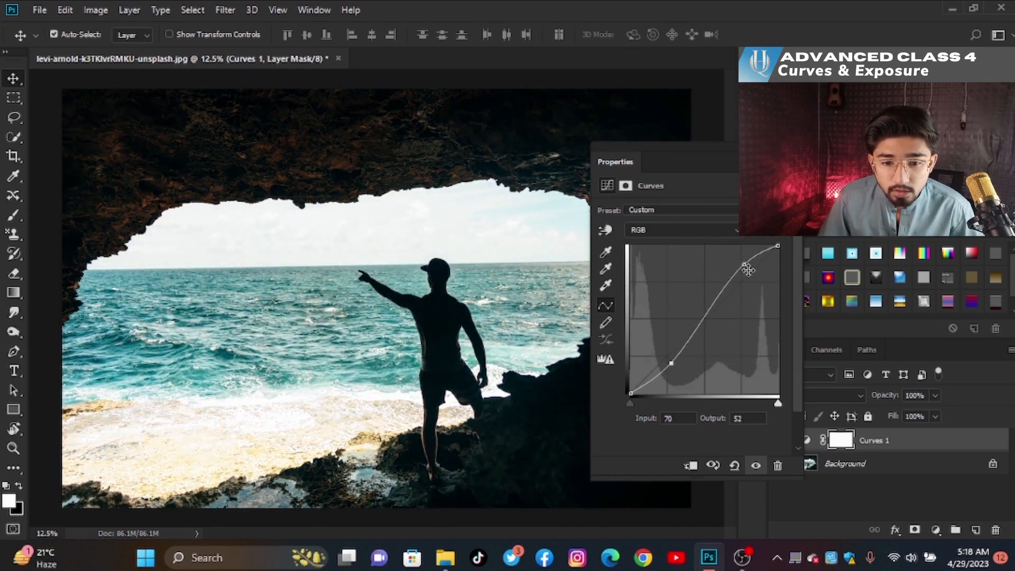
drag(742, 264, 737, 270)
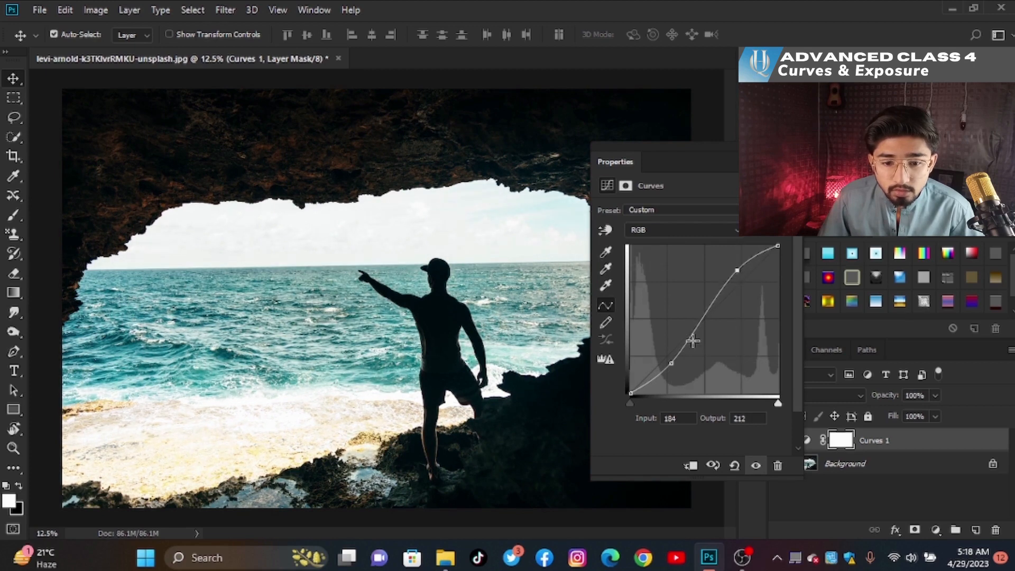
drag(671, 365, 677, 360)
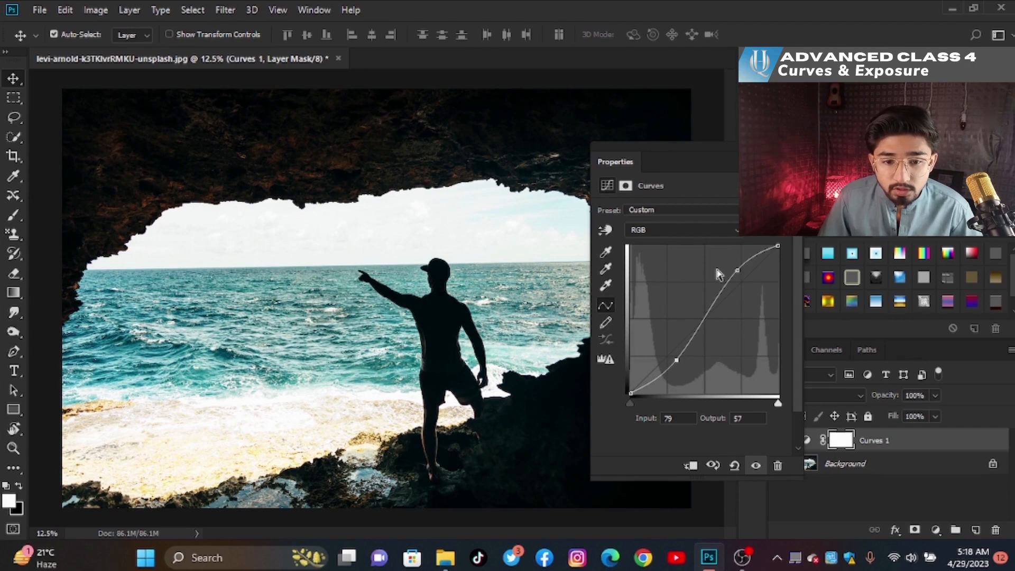
drag(736, 267, 734, 273)
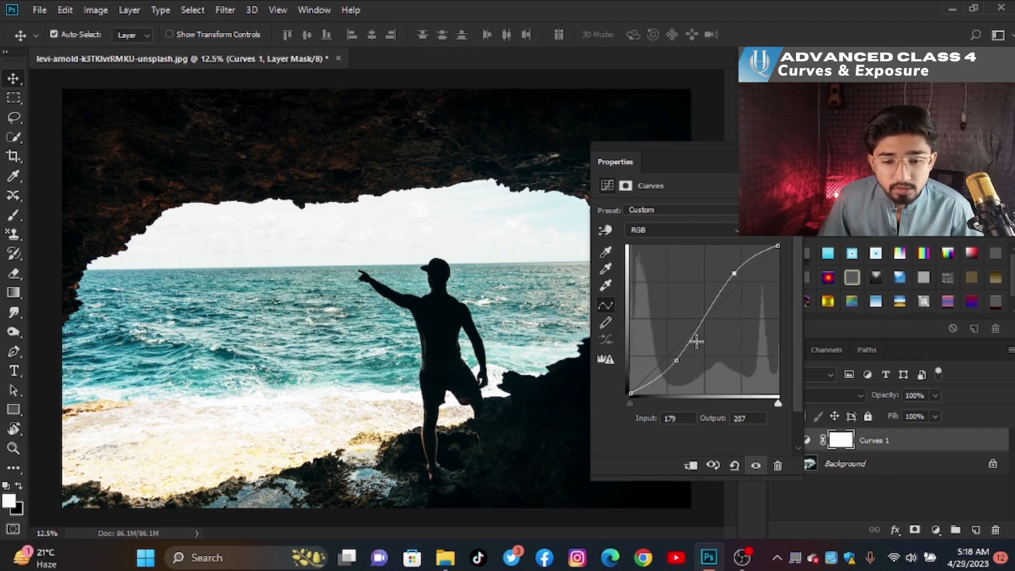
drag(679, 361, 679, 356)
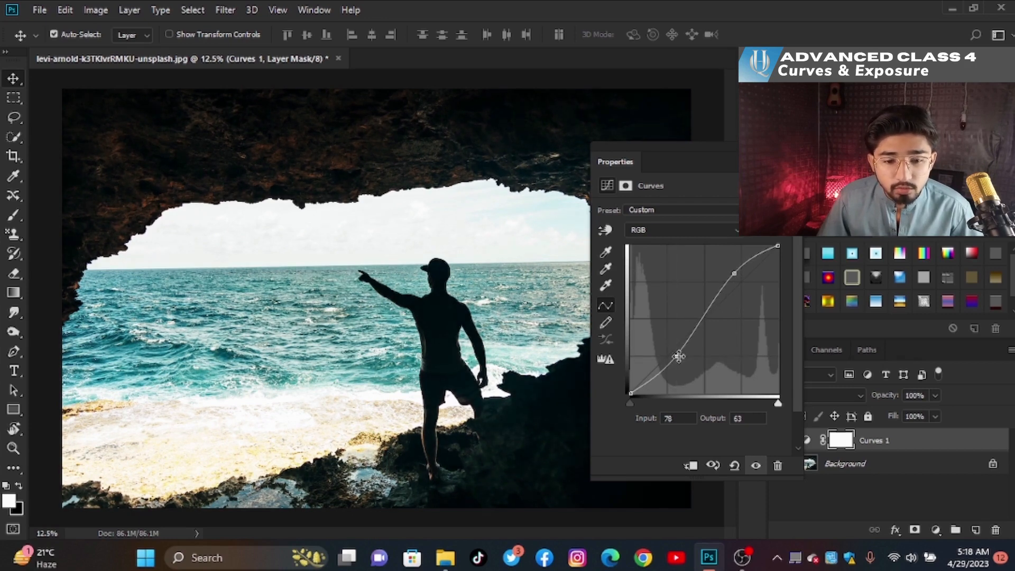
drag(676, 357, 678, 356)
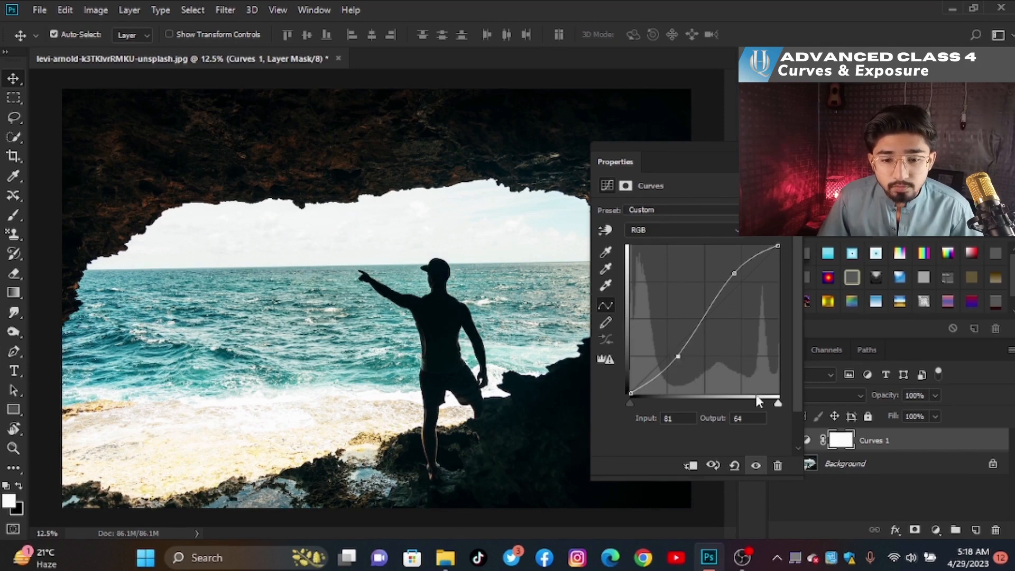
- Close the Properties panel and toggle the Curves 1 layer's visibility to compare before and after
click(784, 147)
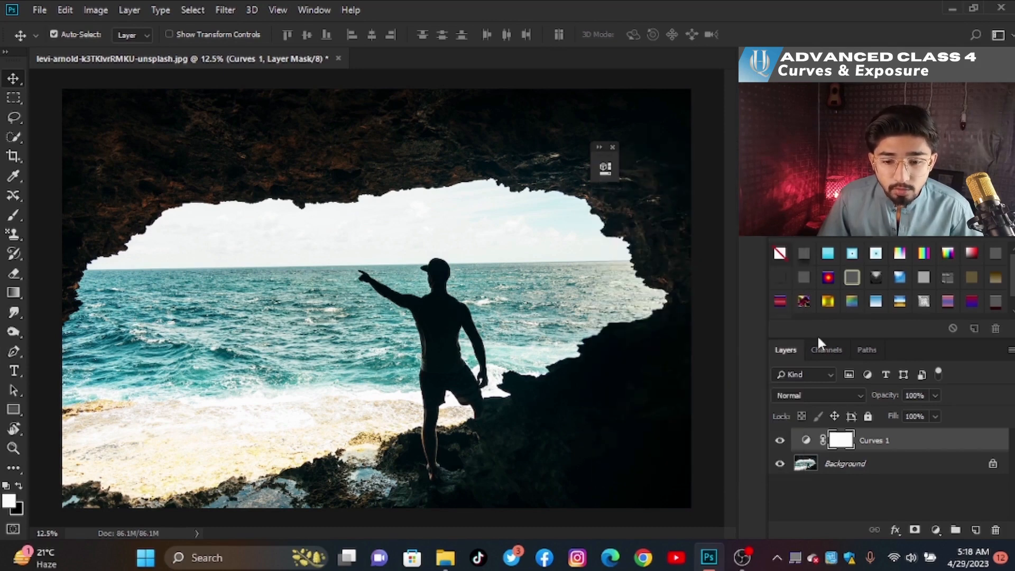
click(782, 441)
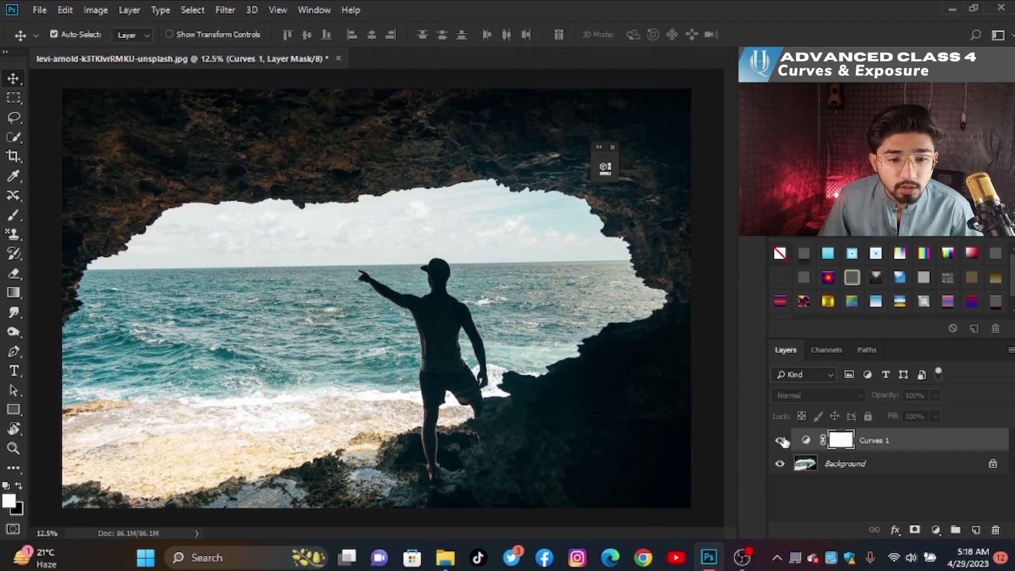
click(781, 441)
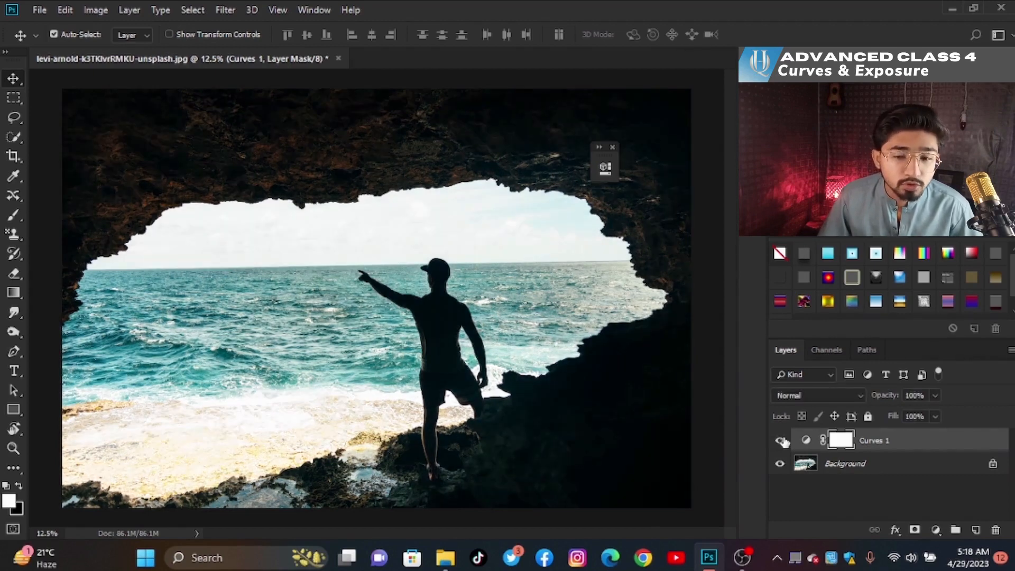
click(781, 441)
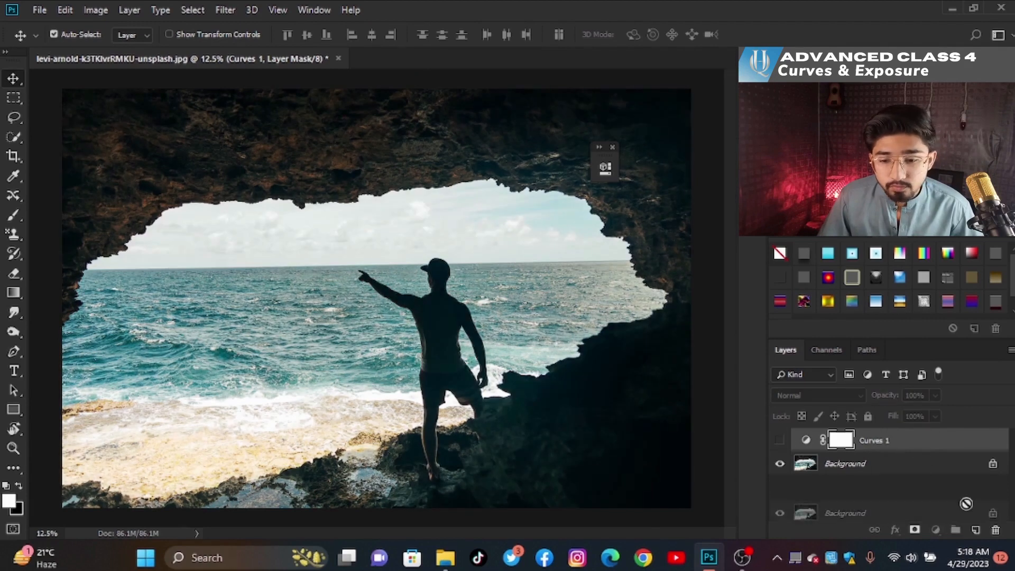
- Delete the Curves layer, add a fresh Curves adjustment layer, and move its Properties panel beside the layers
key(Delete)
click(936, 530)
click(931, 344)
drag(442, 177, 843, 233)
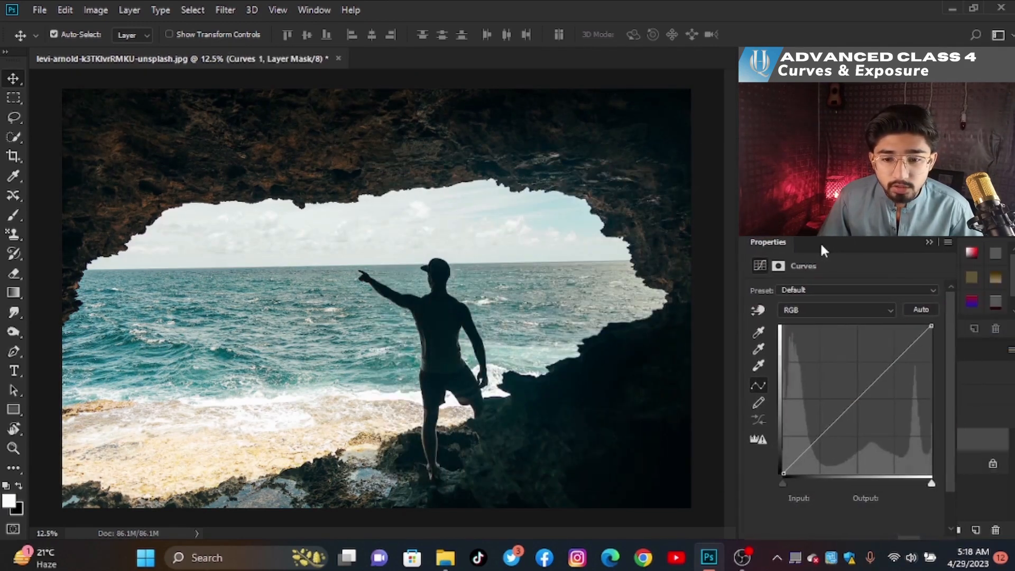
- Switch the curve to the Red channel and try lowering its highlight point and white input, then restore them
click(846, 311)
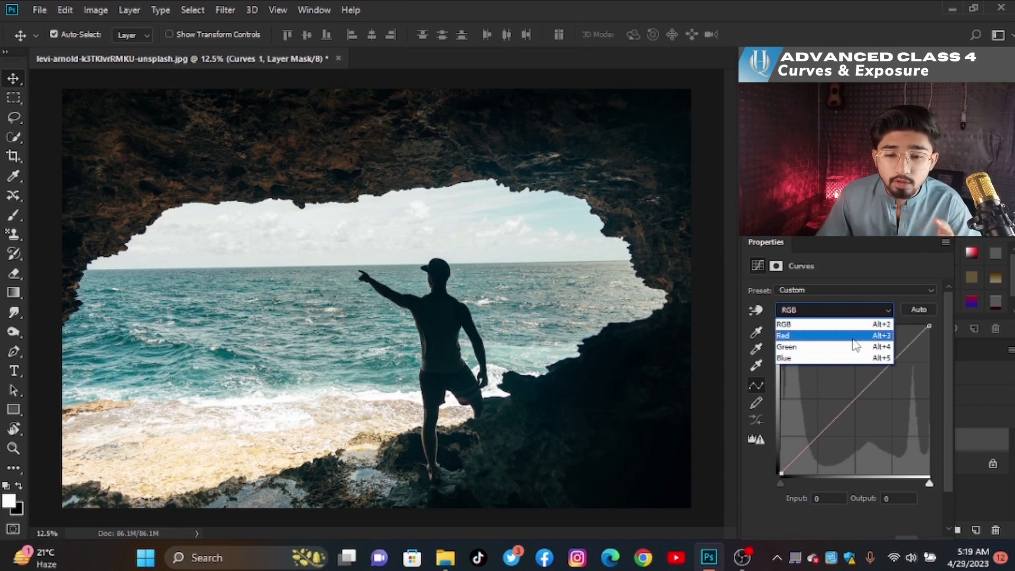
click(853, 338)
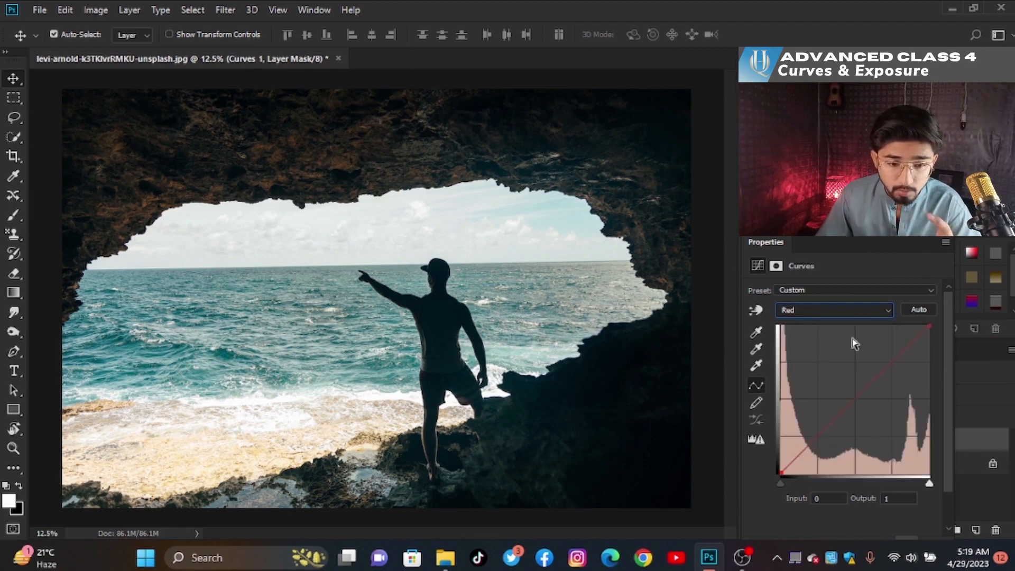
click(930, 325)
drag(932, 325, 935, 333)
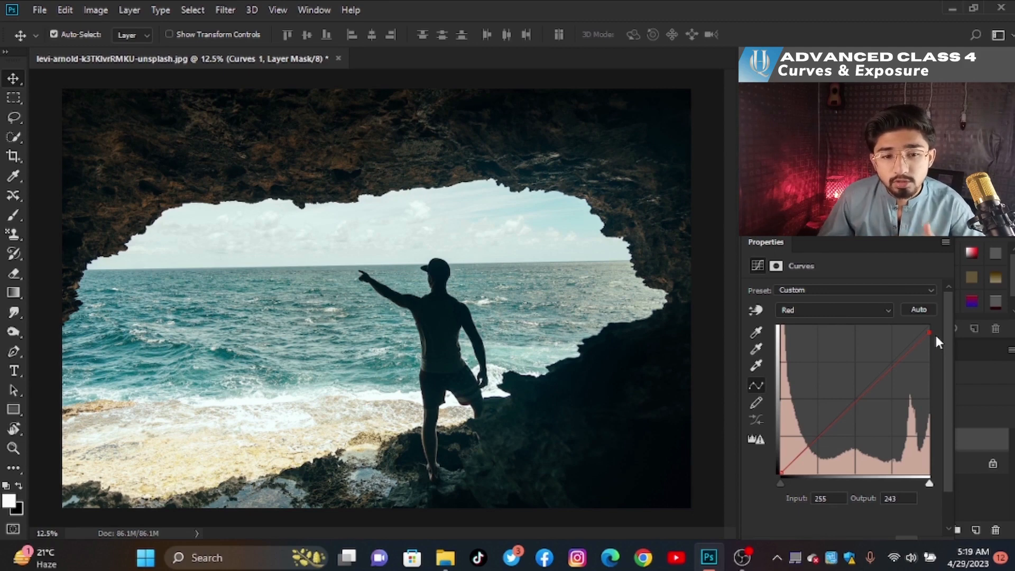
drag(927, 332, 928, 325)
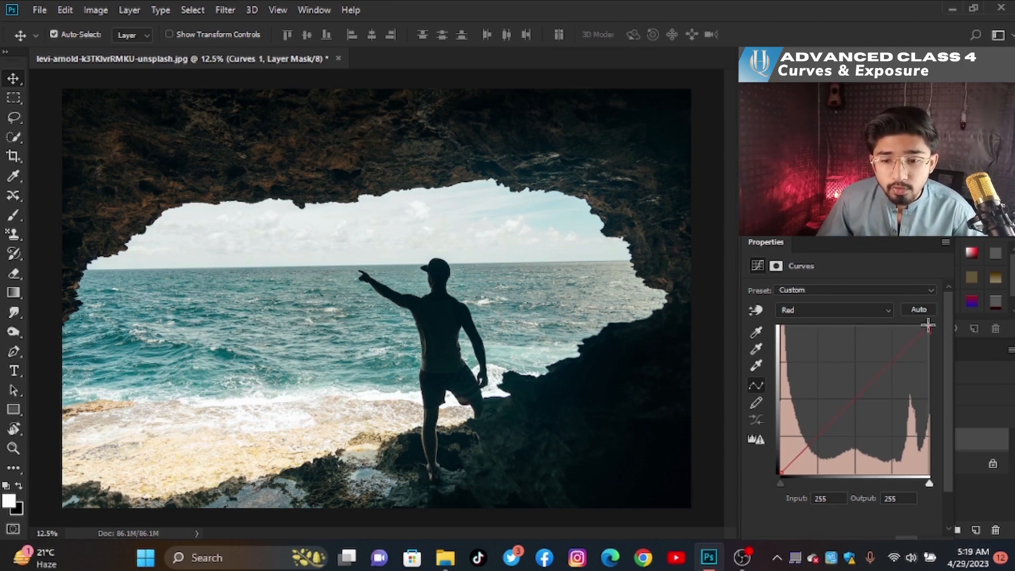
drag(929, 484, 897, 482)
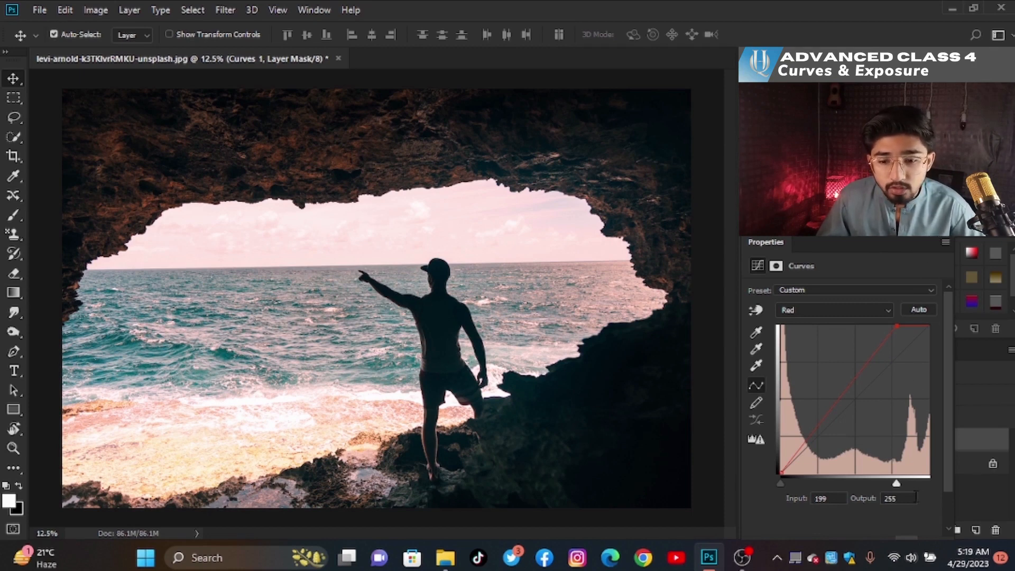
drag(924, 485, 933, 486)
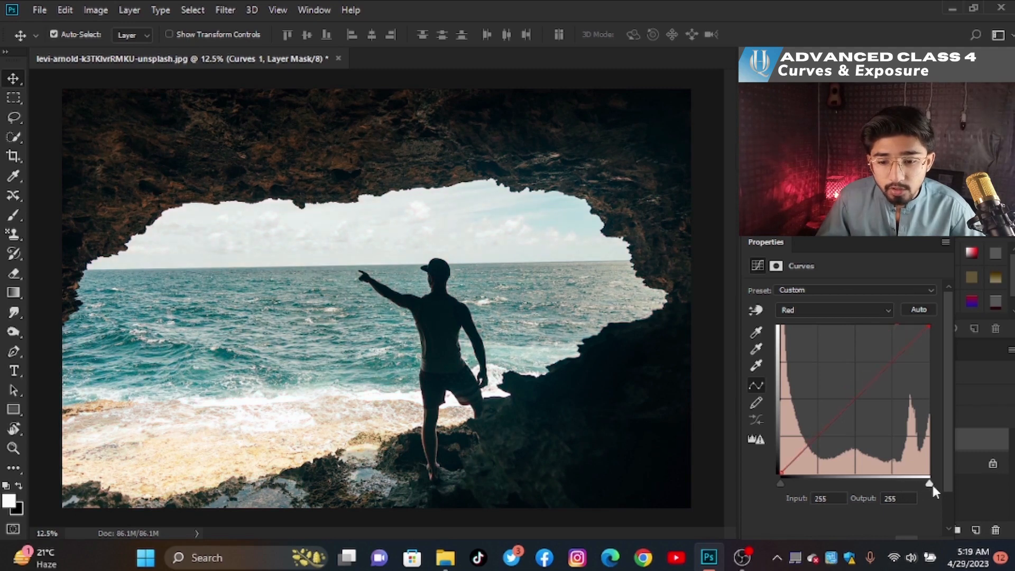
- Switch the curve to the Green channel and move its white input slider to 214
click(841, 315)
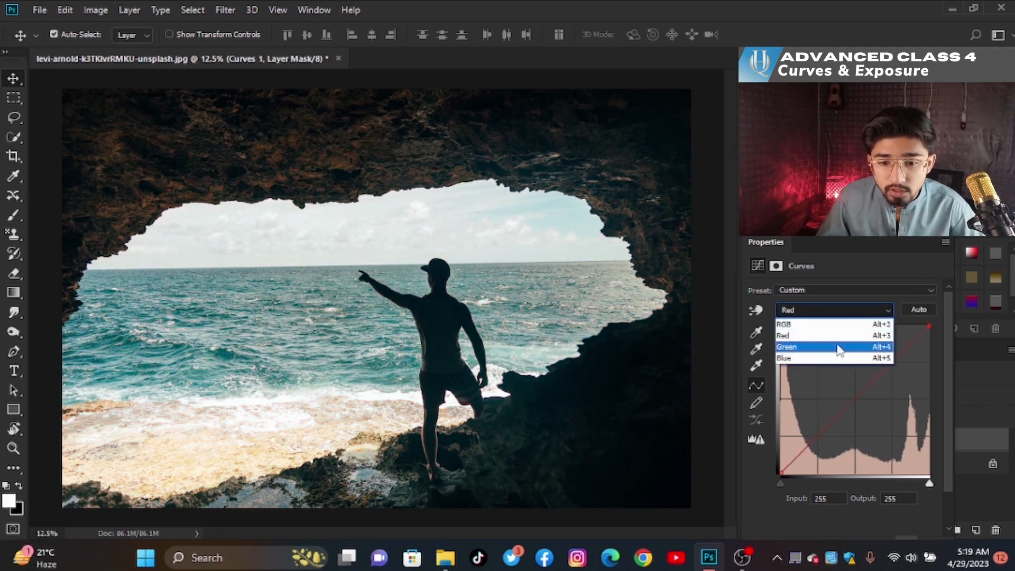
click(841, 348)
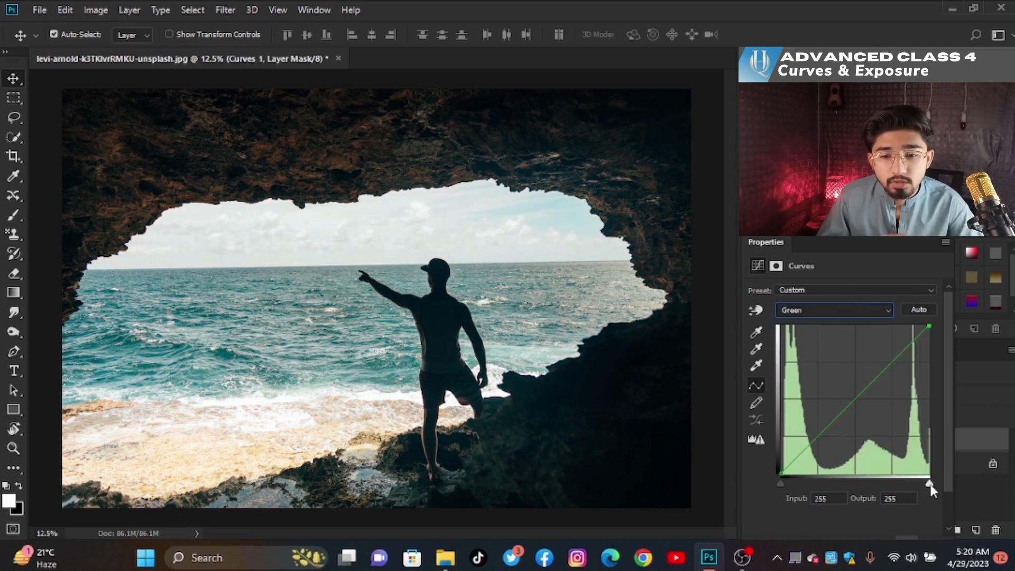
drag(928, 483, 924, 484)
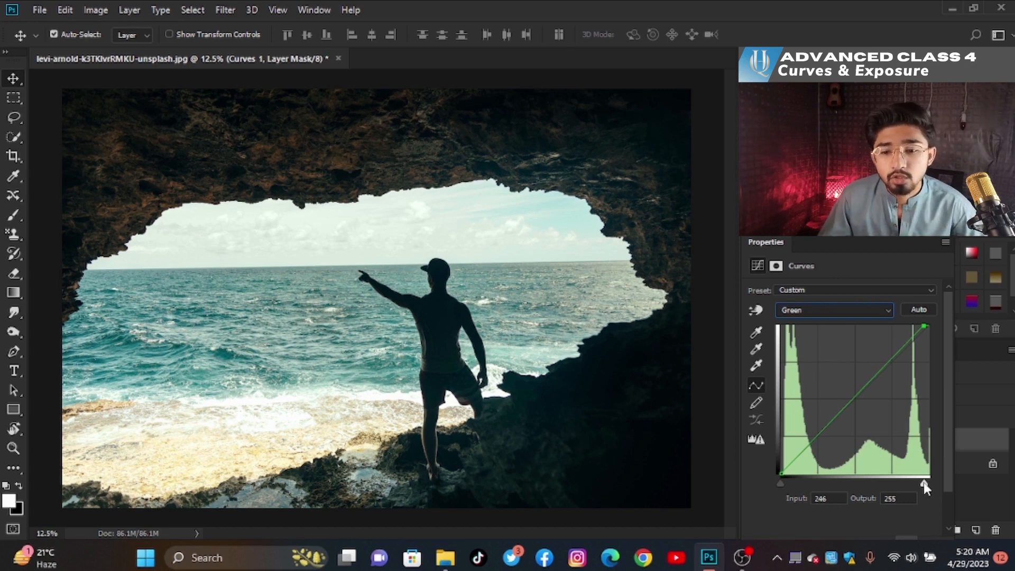
drag(925, 483, 906, 481)
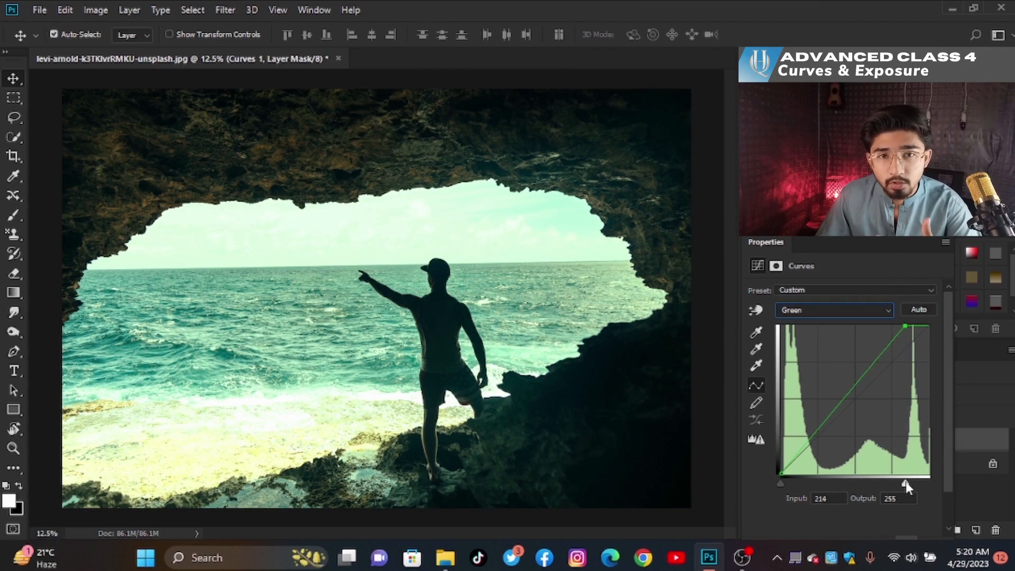
- Switch the curve to the Blue channel and move its white input slider and black input slider inward
click(851, 310)
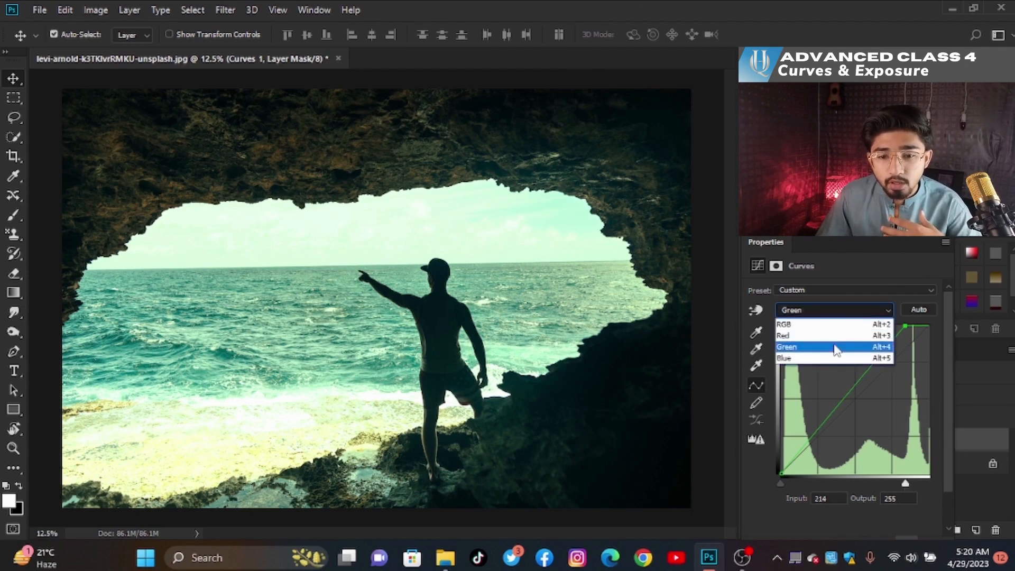
click(827, 358)
drag(927, 483, 905, 485)
drag(775, 481, 789, 484)
- Switch to the Red channel, move its white and black input sliders inward, add a midtone point to 141/162, and return to RGB
click(858, 314)
click(838, 325)
click(845, 310)
click(822, 335)
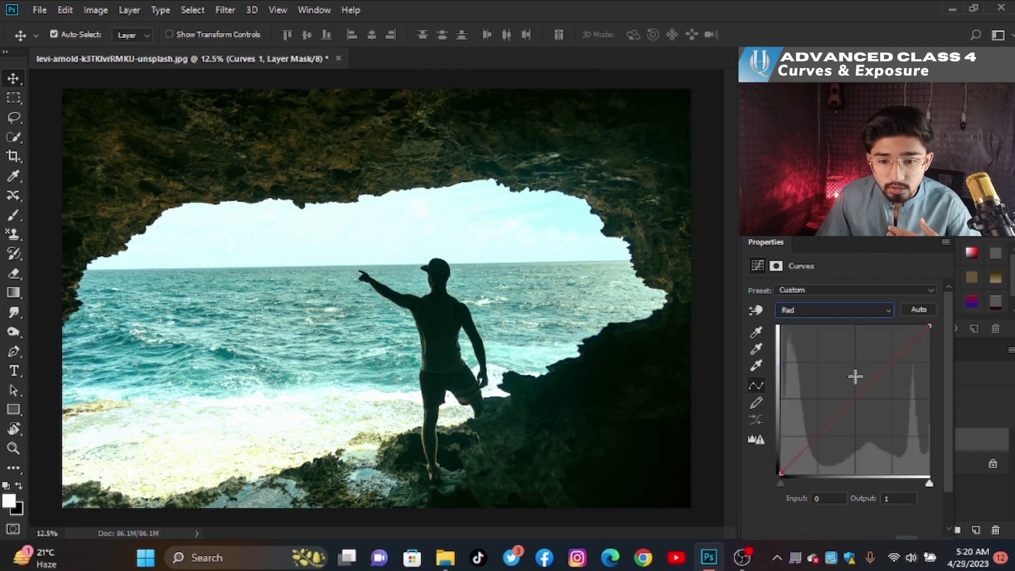
drag(930, 482, 910, 484)
drag(781, 484, 798, 483)
drag(829, 437, 833, 439)
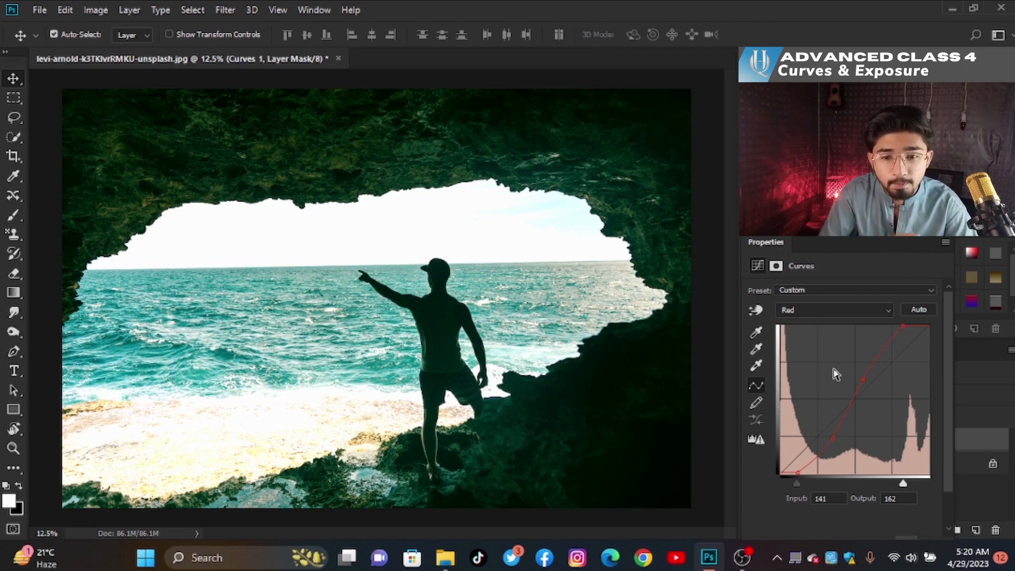
click(857, 311)
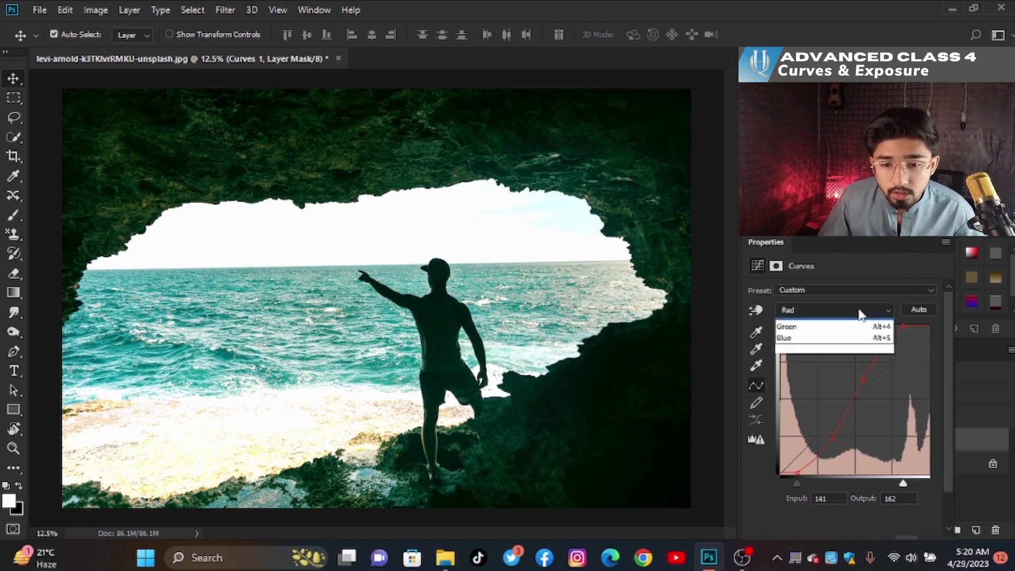
click(855, 323)
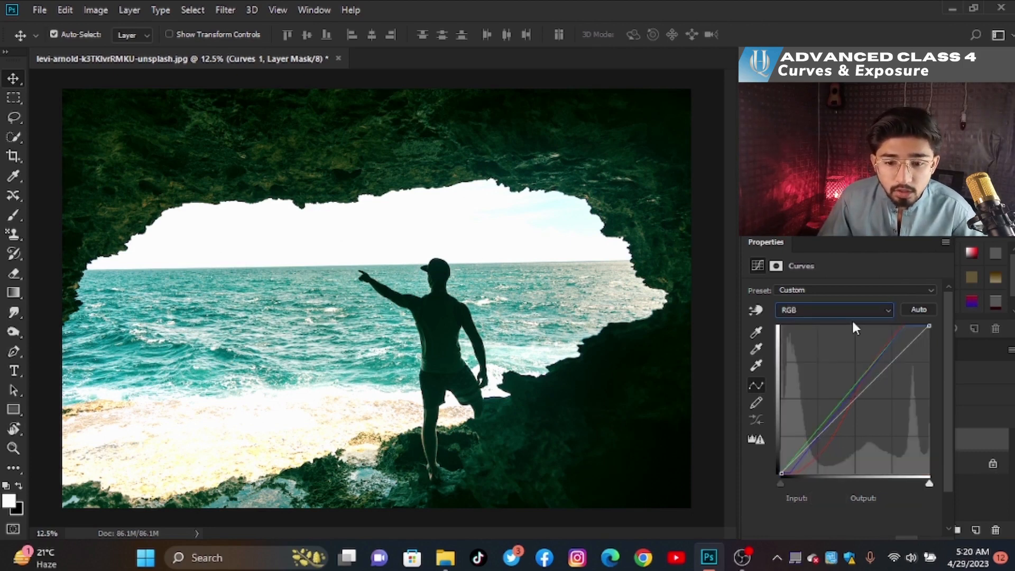
- Close the Properties panel, delete the Curves layer, add an Exposure adjustment layer, and move its Properties panel over the image
click(946, 240)
drag(935, 444, 996, 529)
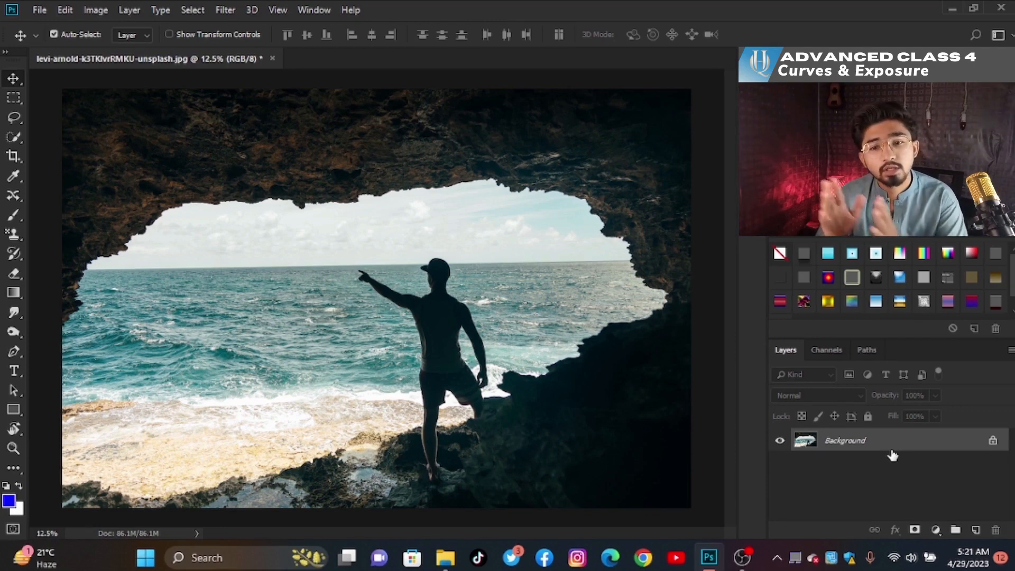
click(936, 531)
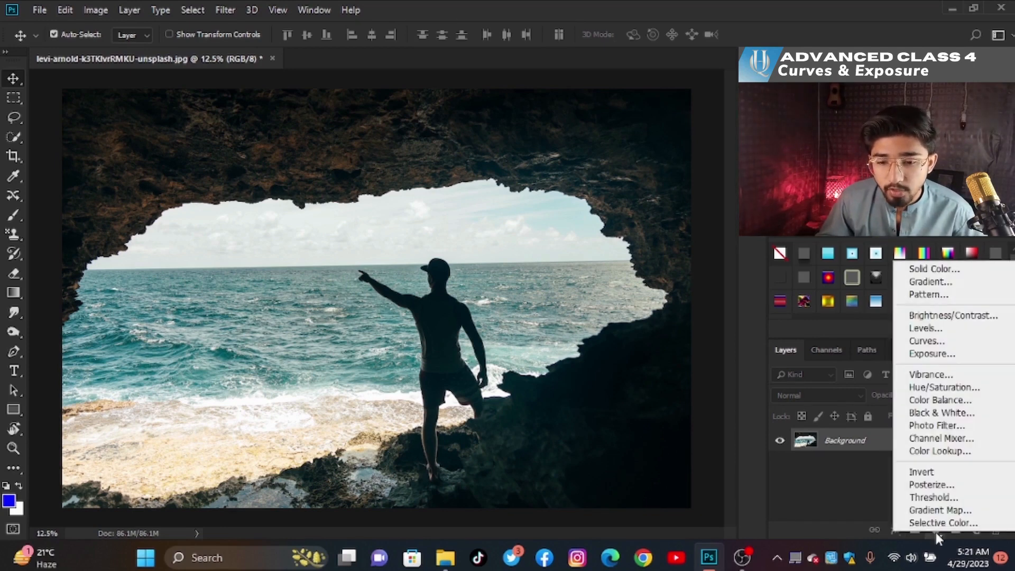
click(921, 353)
drag(707, 225, 658, 147)
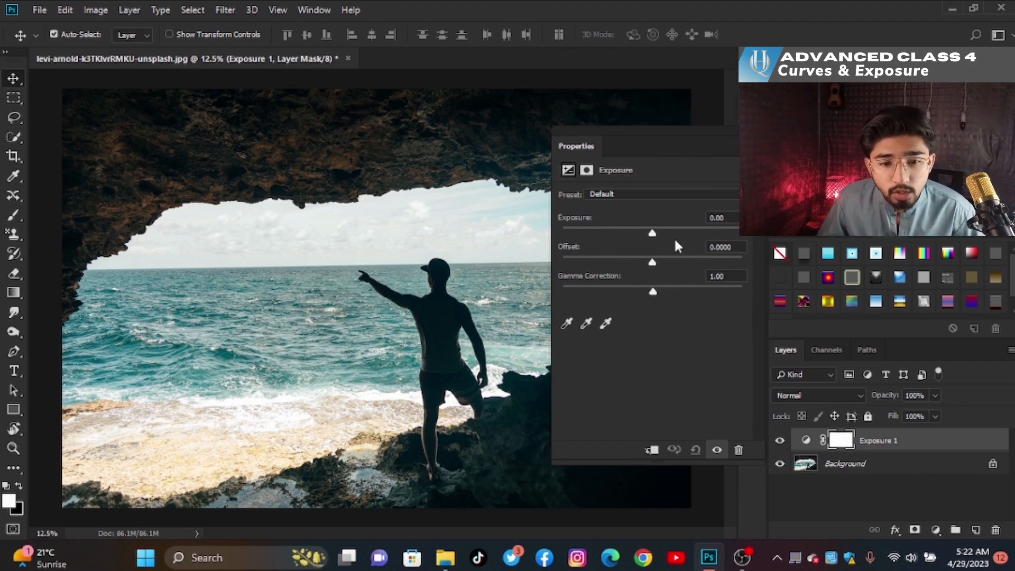
- Try raising Exposure to +0.22 and Offset to +0.2333 and +0.0667, resetting the adjustment after each attempt
mouse_move(655, 238)
mouse_down()
mouse_move(668, 237)
mouse_move(631, 237)
mouse_move(656, 236)
mouse_up()
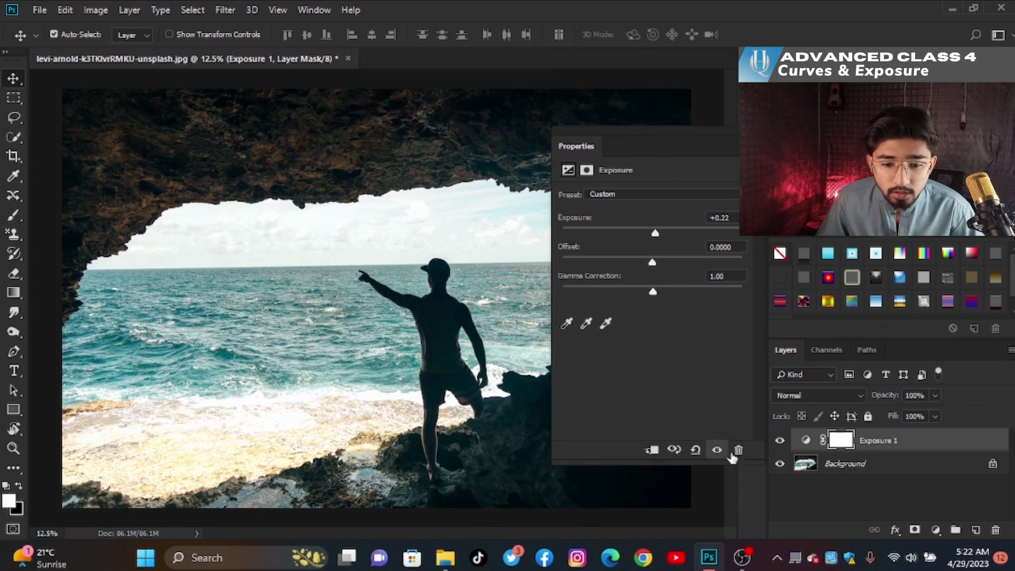
click(697, 451)
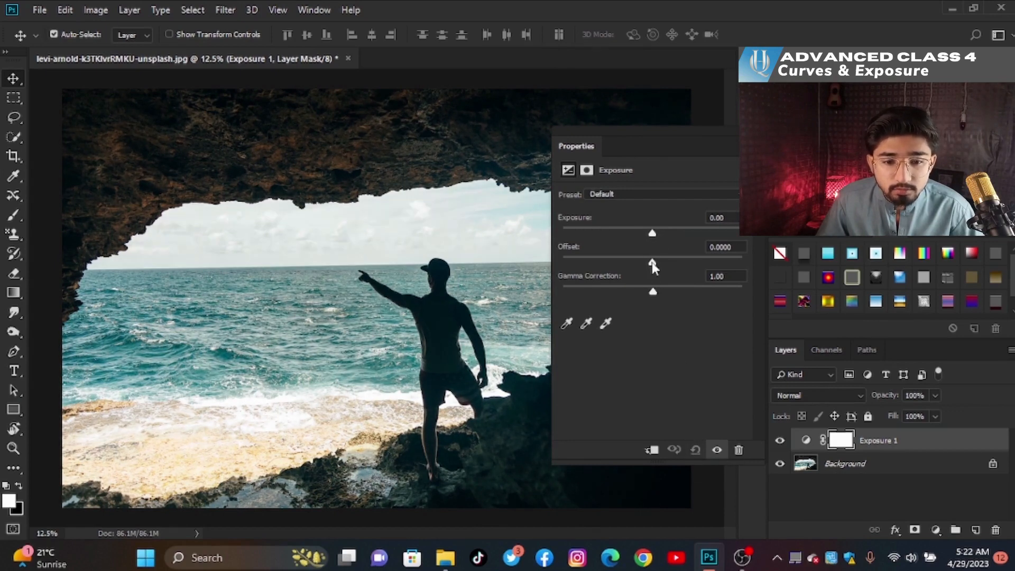
drag(653, 262, 713, 263)
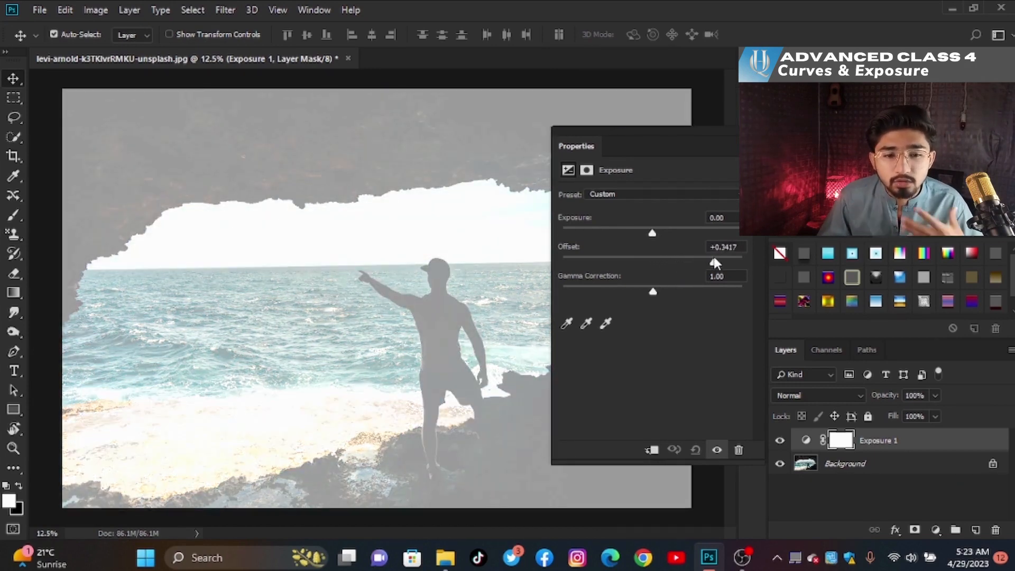
drag(714, 259, 691, 257)
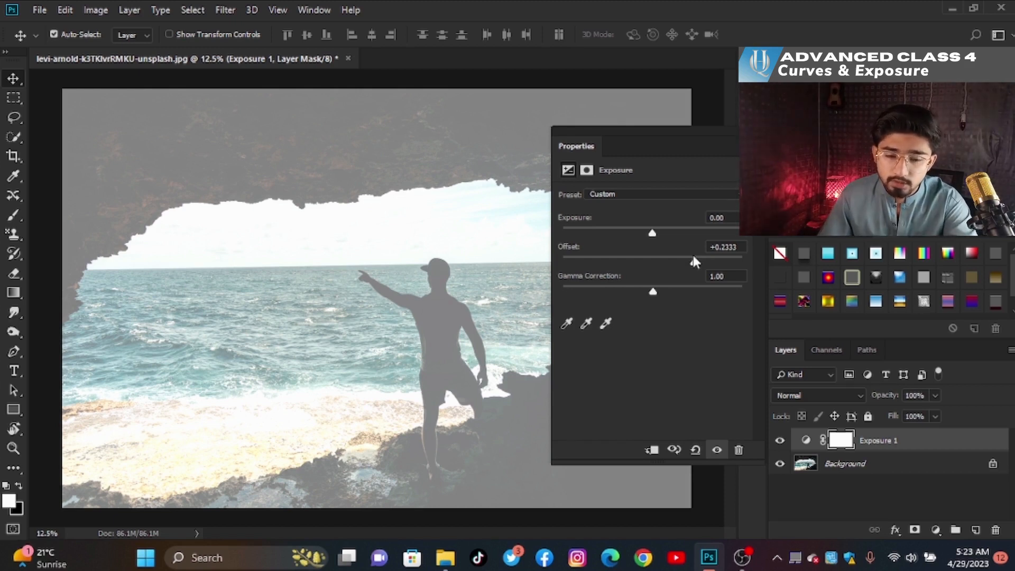
click(696, 450)
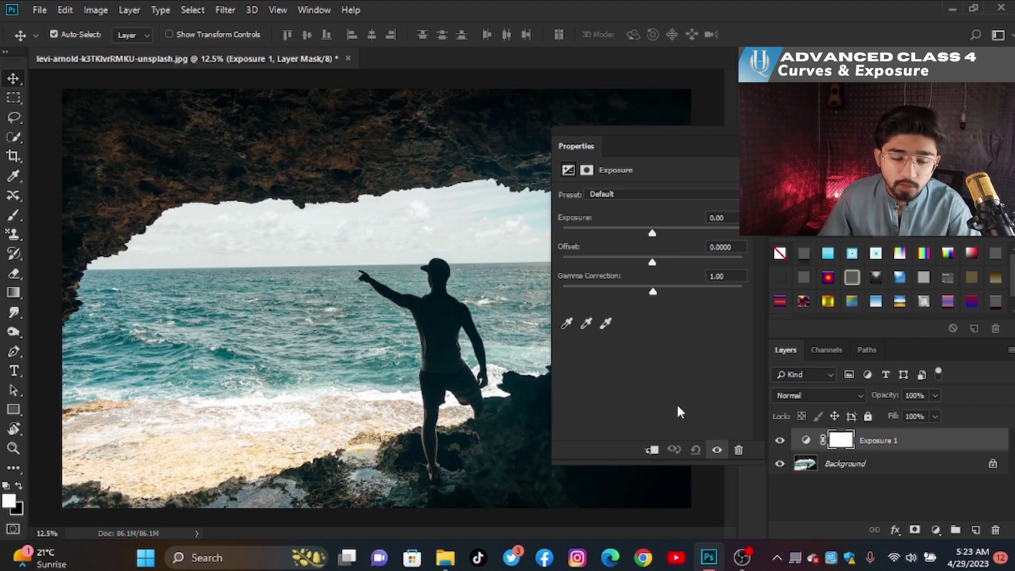
click(662, 262)
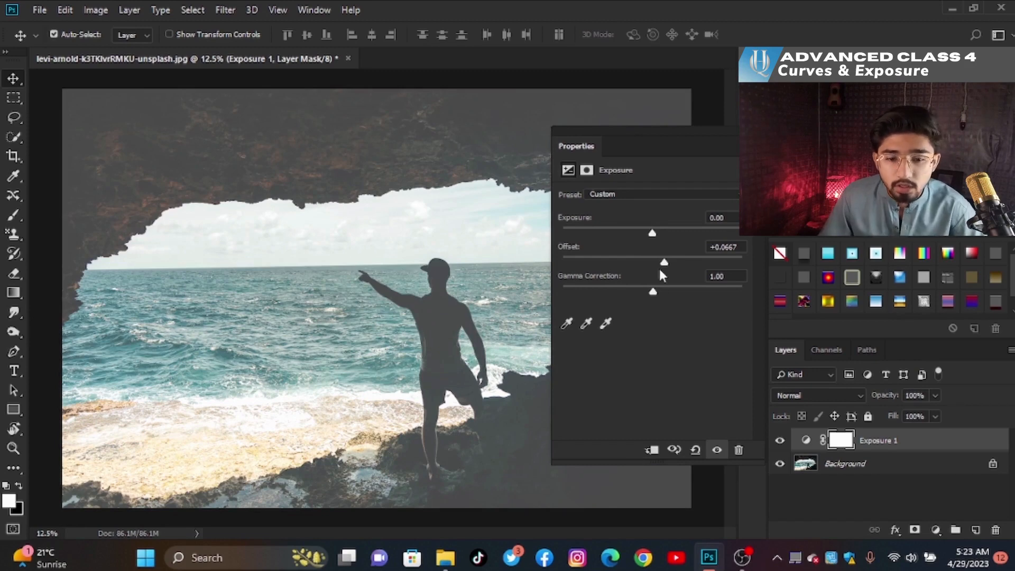
click(696, 452)
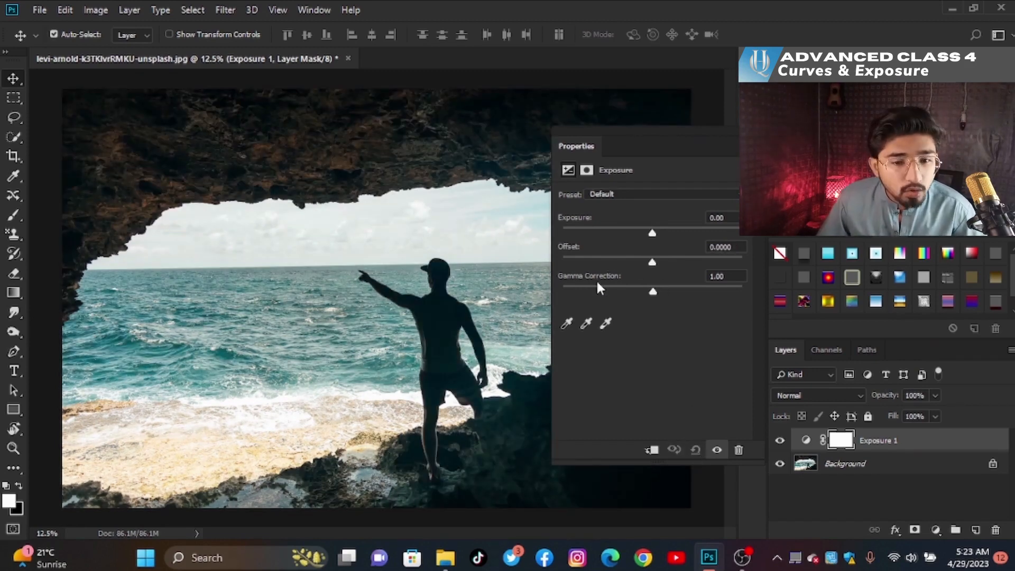
- Set the Exposure layer's Gamma Correction to 0.66 and its Exposure to +0.28
click(657, 290)
drag(657, 292, 679, 296)
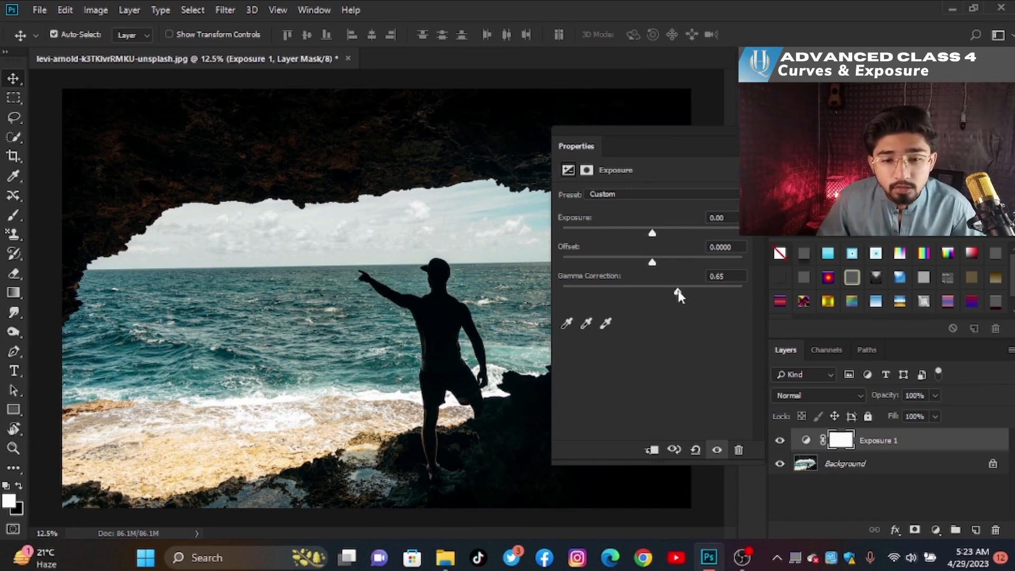
drag(653, 233, 657, 236)
drag(671, 283, 677, 290)
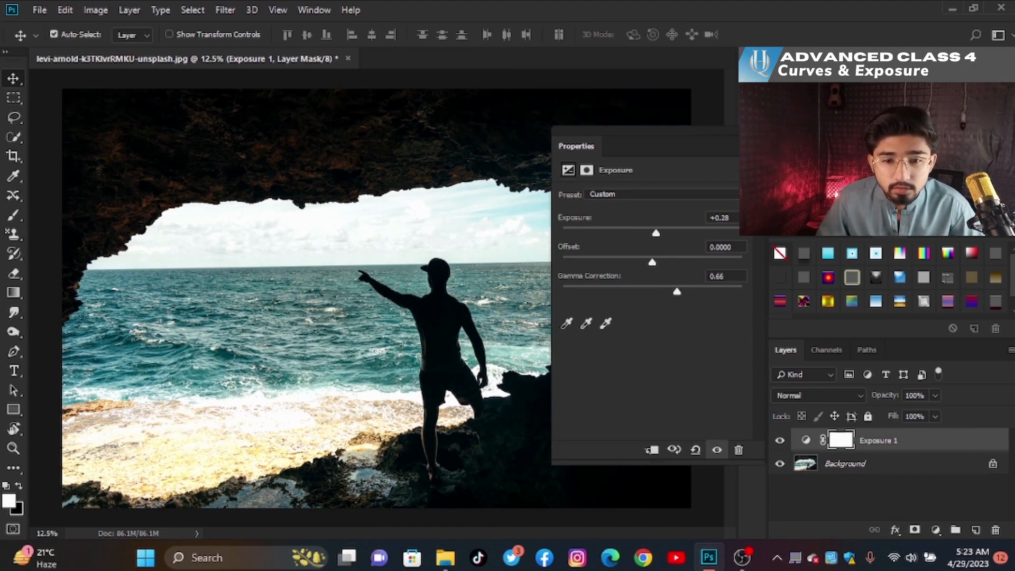
- Collapse the Properties panel and toggle the Exposure 1 layer's visibility to compare before and after
click(745, 131)
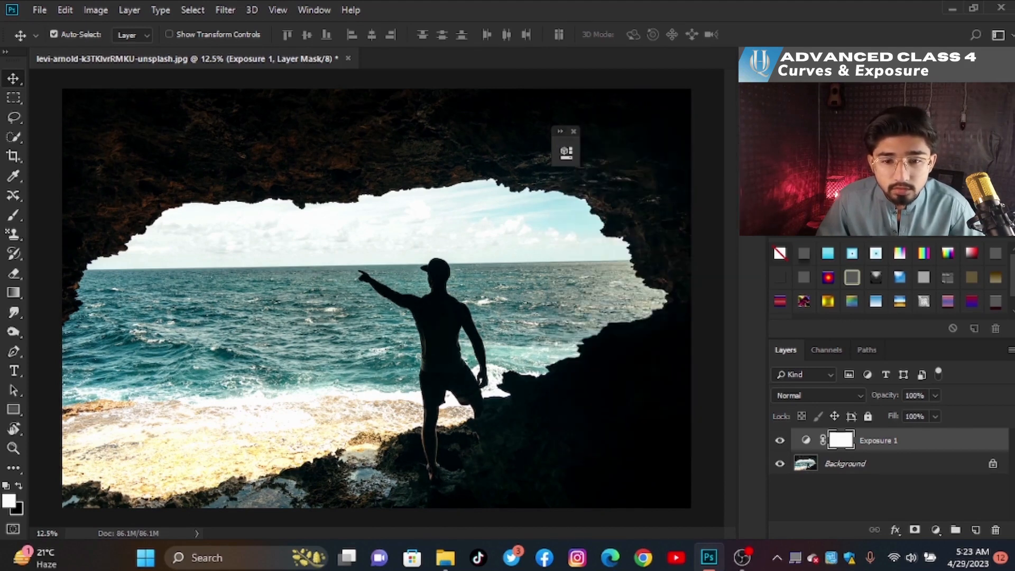
click(780, 441)
click(781, 442)
click(780, 442)
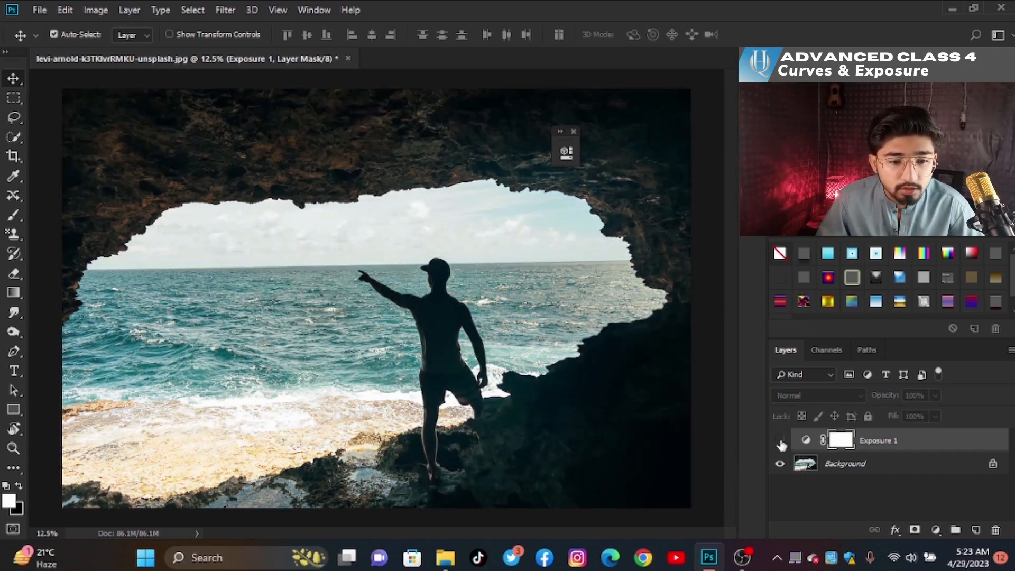
click(780, 442)
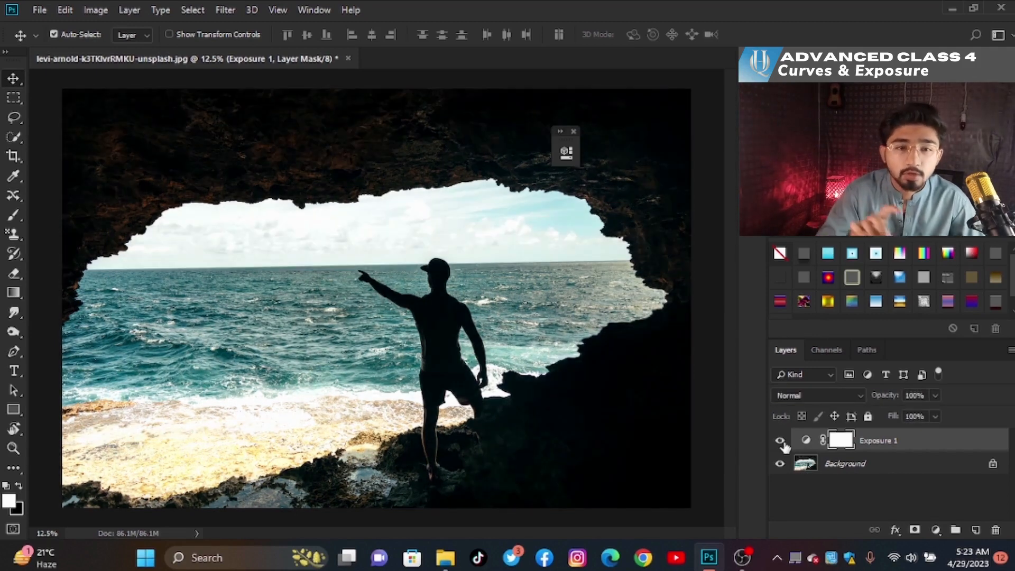